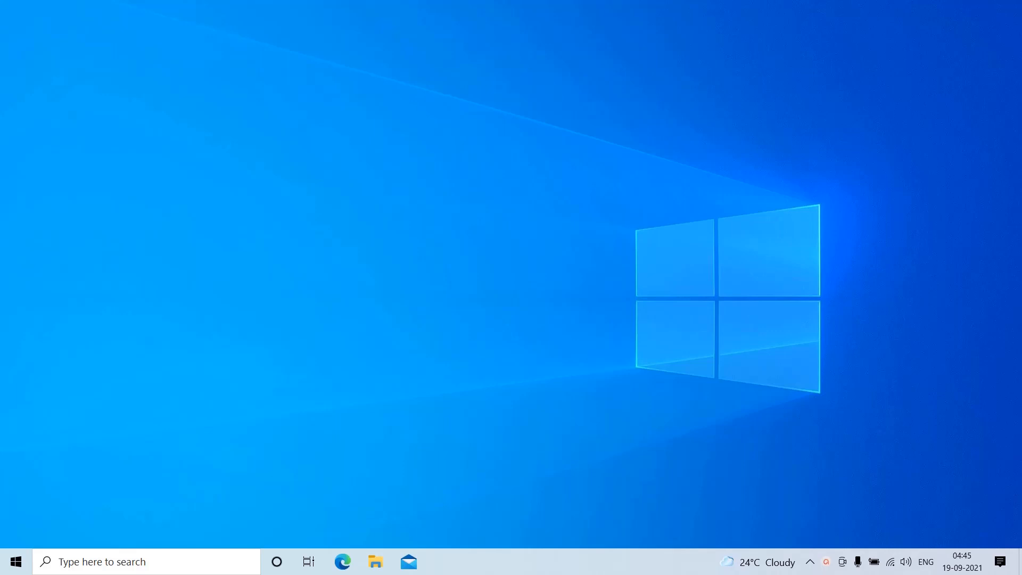
Check for an existing Java installation by running java -version in Command Prompt, closing the prompt when done.
key("super")
type("cmd")
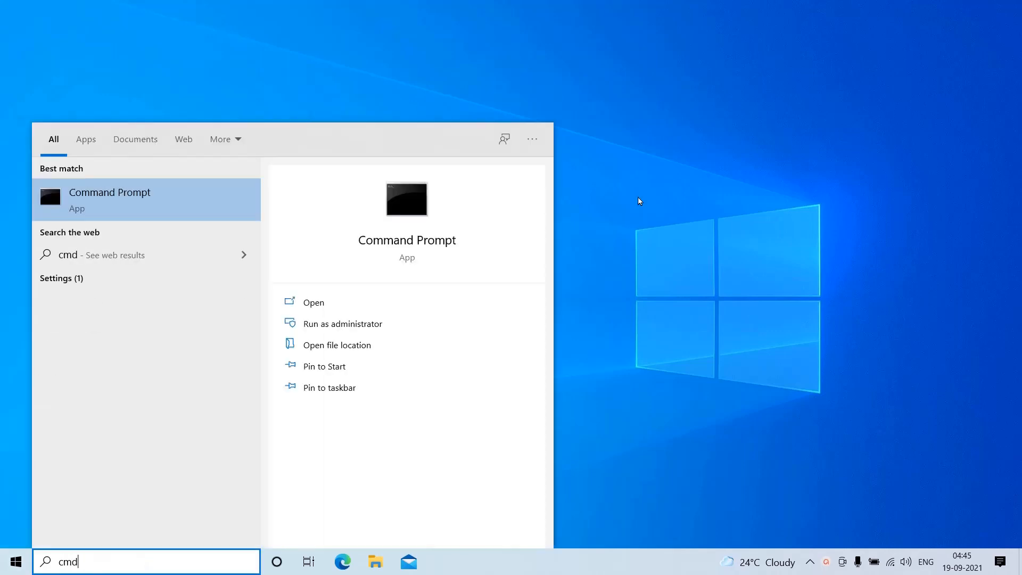
key("Return")
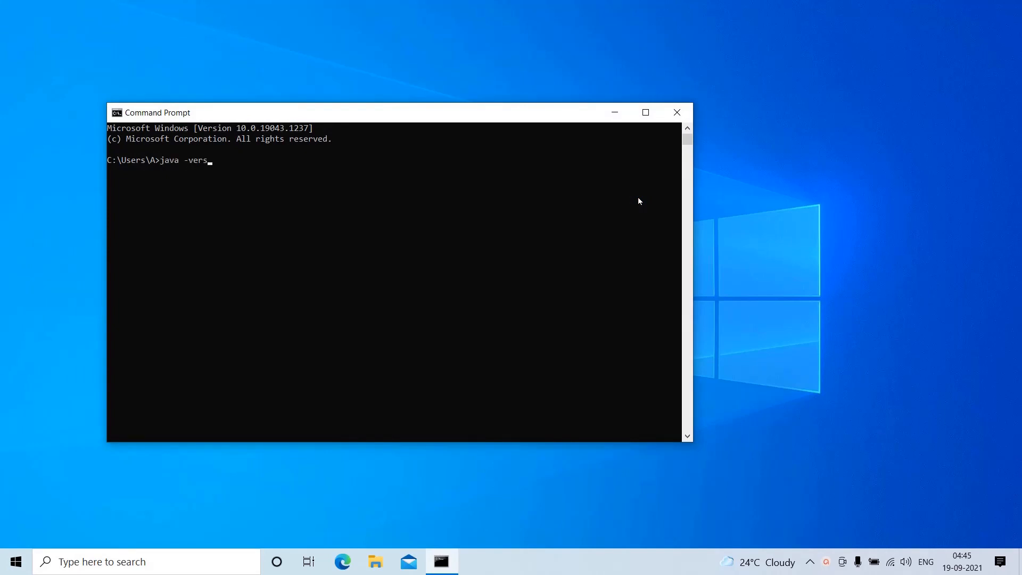
type("java -version")
key("Return")
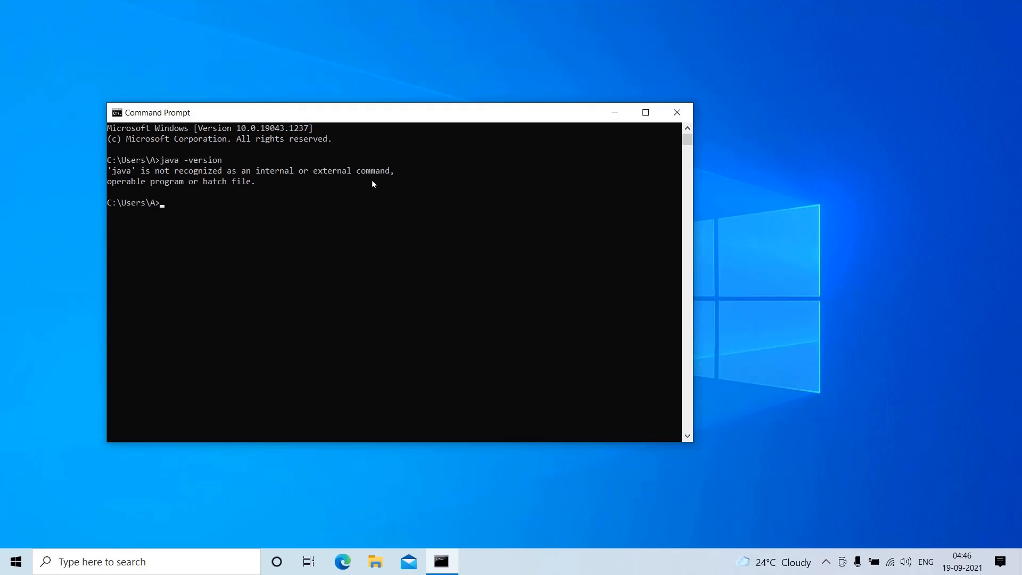
left_click(673, 113)
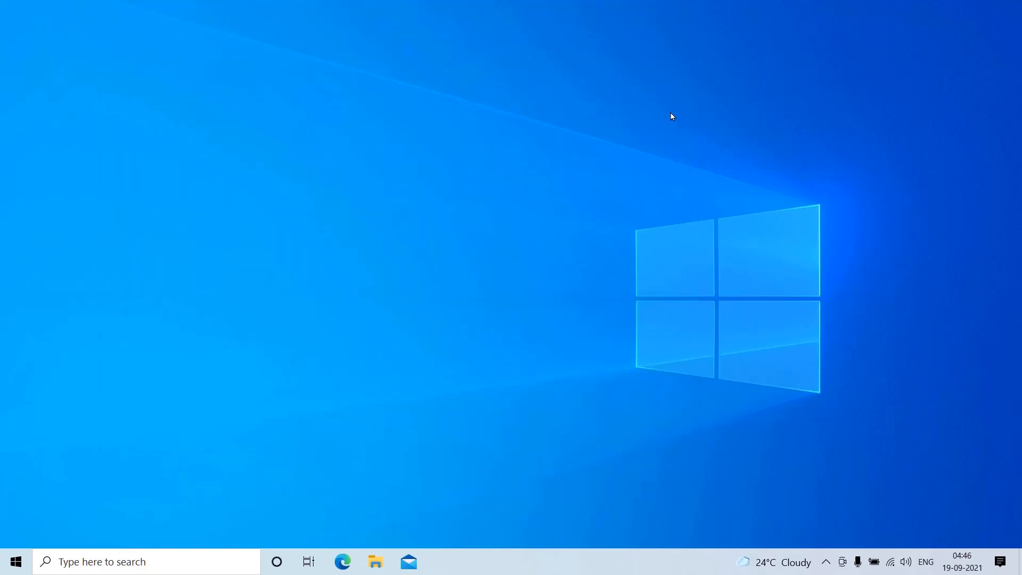
Switch to Microsoft Edge, search the web for "oracle java download" and open Oracle's Java Downloads page.
left_click(342, 562)
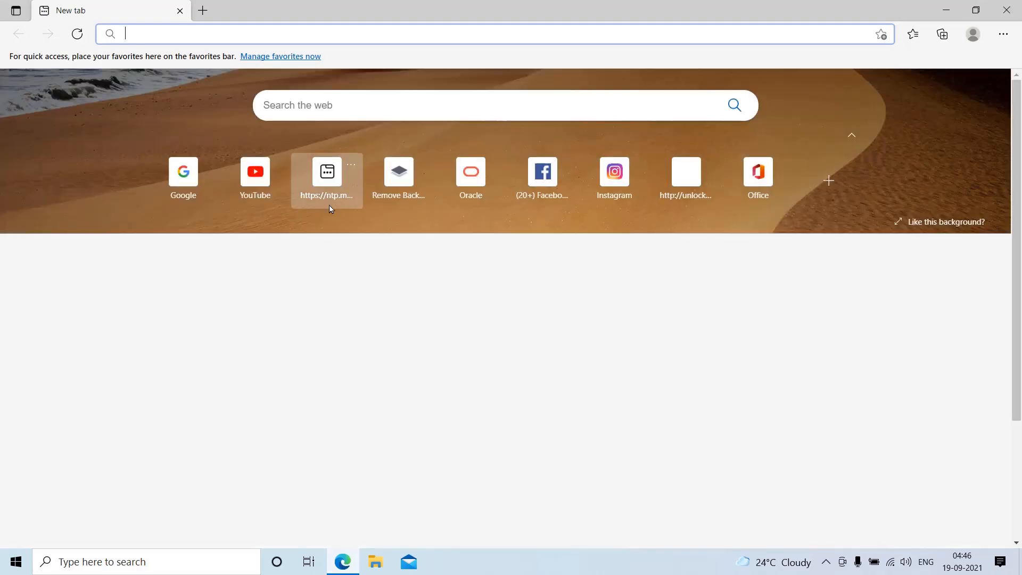
left_click(309, 34)
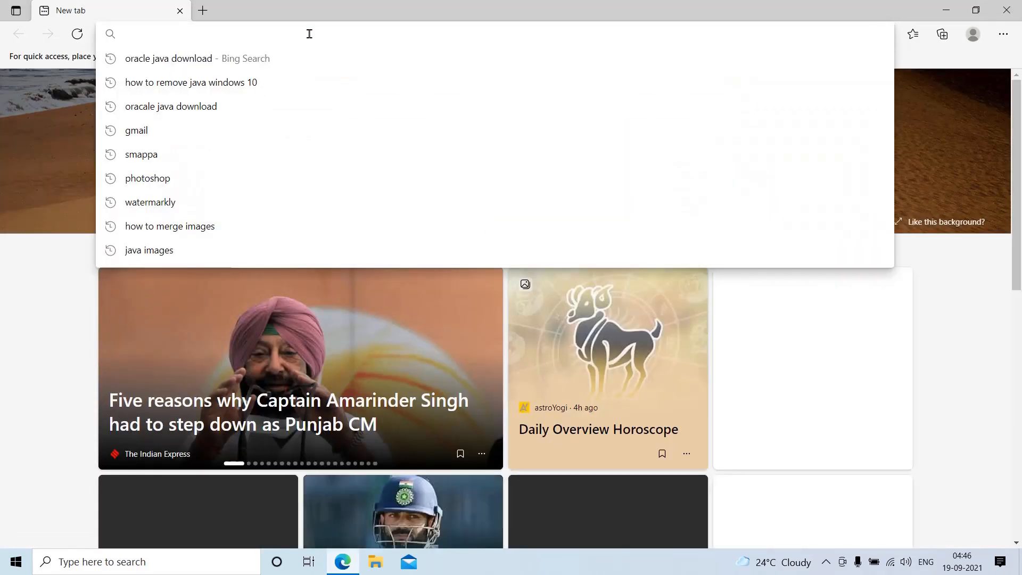
type("oracle")
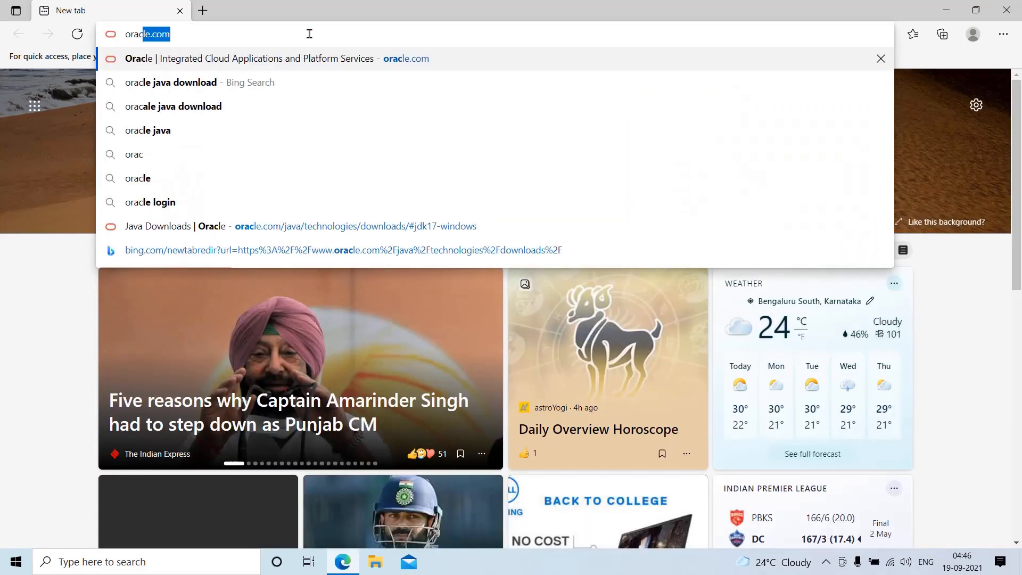
type(" java ")
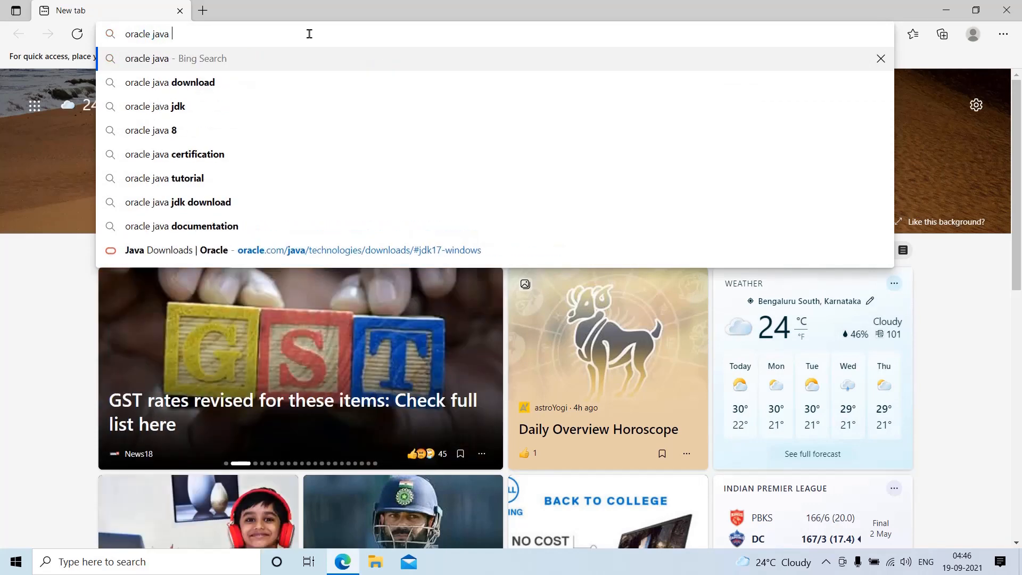
type("downloa")
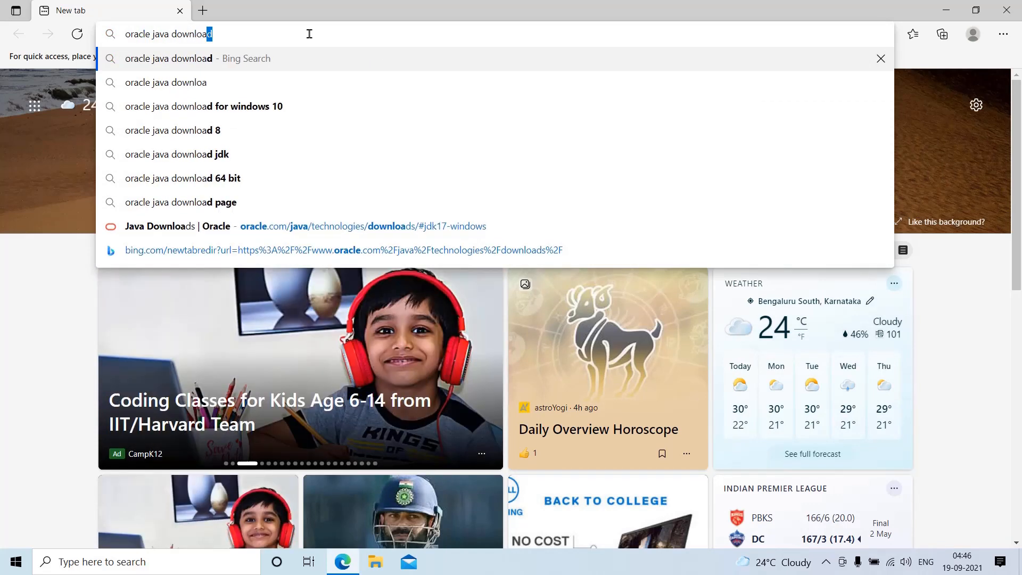
key("Return")
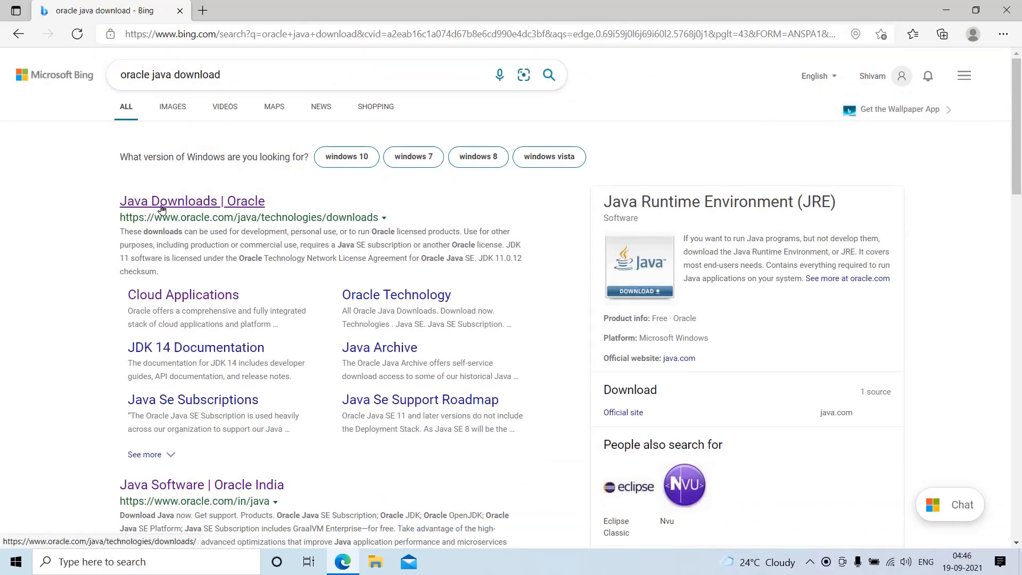
left_click(224, 207)
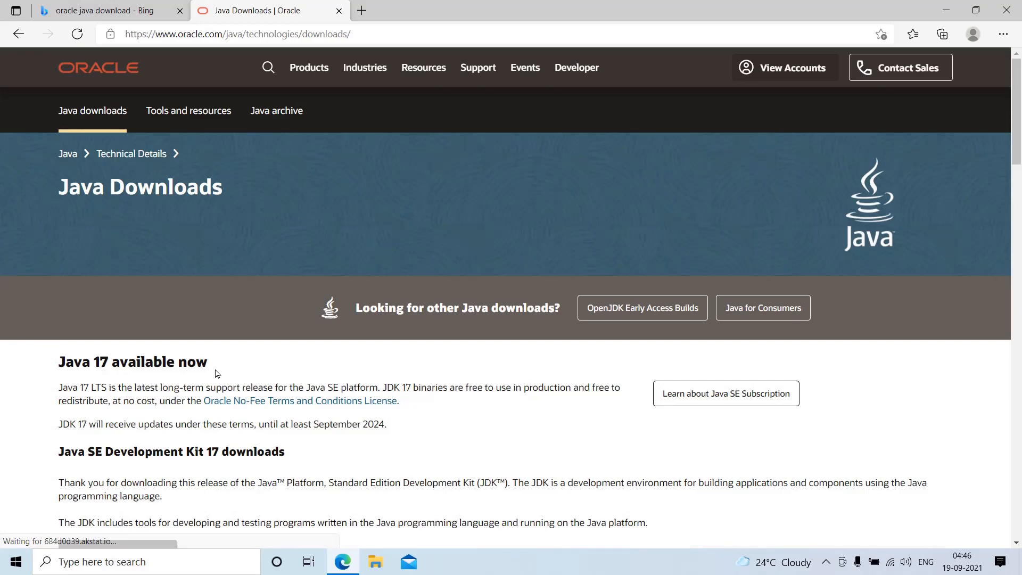
Start downloading the Windows x64 Installer (jdk-17_windows-x64_bin.exe) for Java SE Development Kit 17.
scroll(216, 374, "down", 1)
scroll(217, 373, "down", 5)
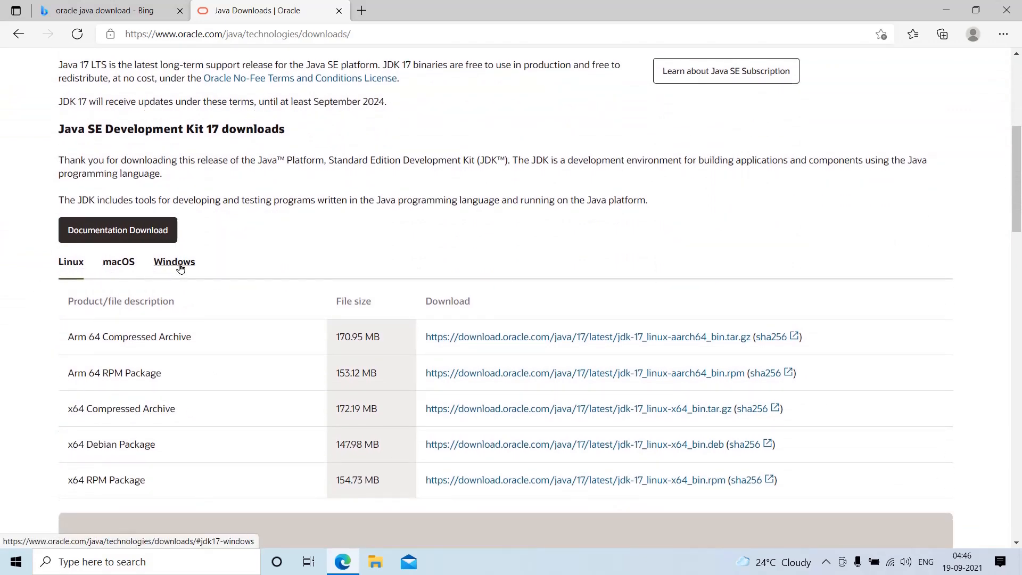
left_click(181, 267)
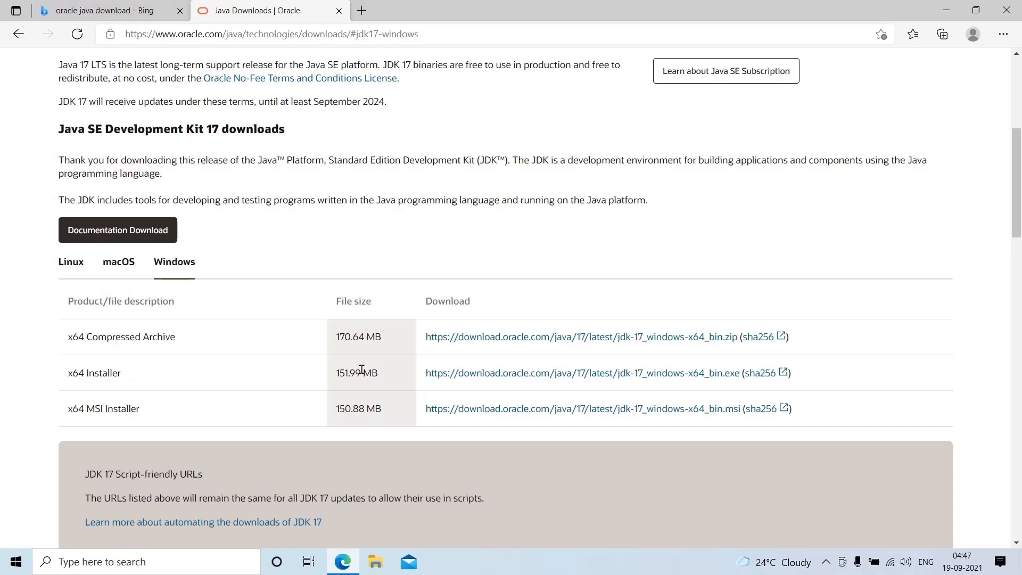
left_click(530, 375)
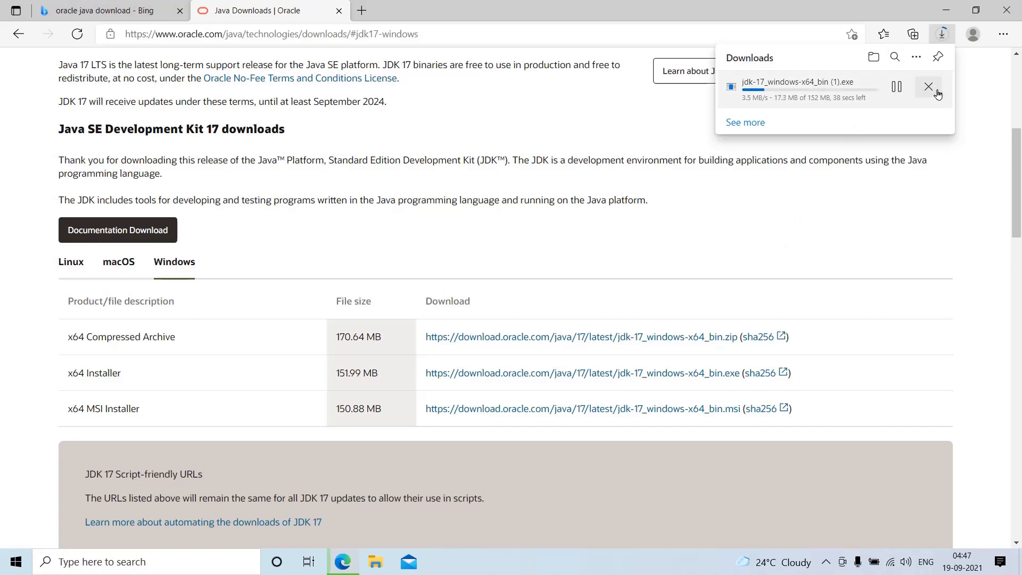
Cancel the running JDK 17 installer download and close the browser.
left_click(938, 94)
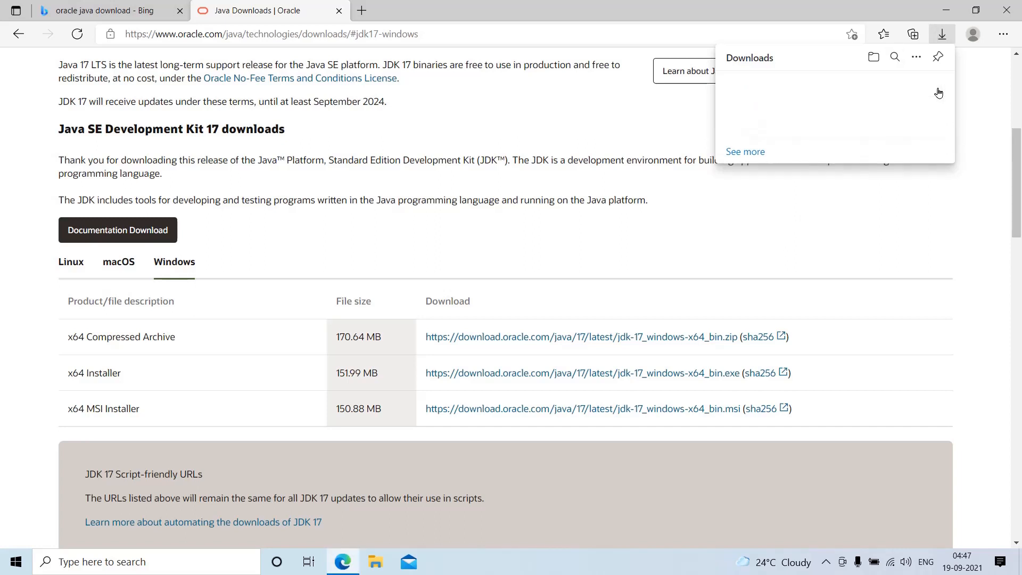
left_click(1007, 11)
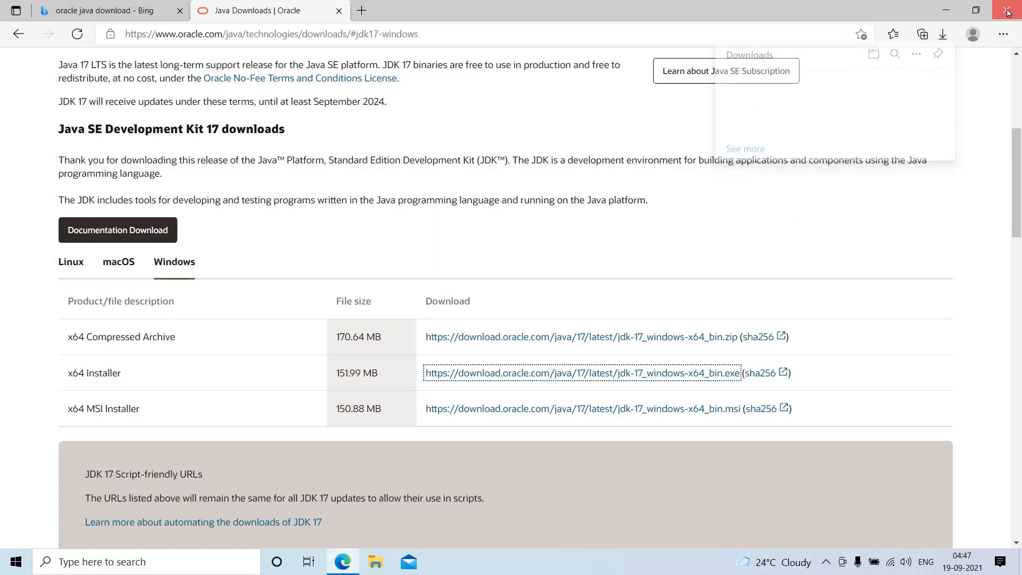
Switch to File Explorer and launch the jdk-17_windows-x64_bin installer from the Downloads folder.
left_click(375, 562)
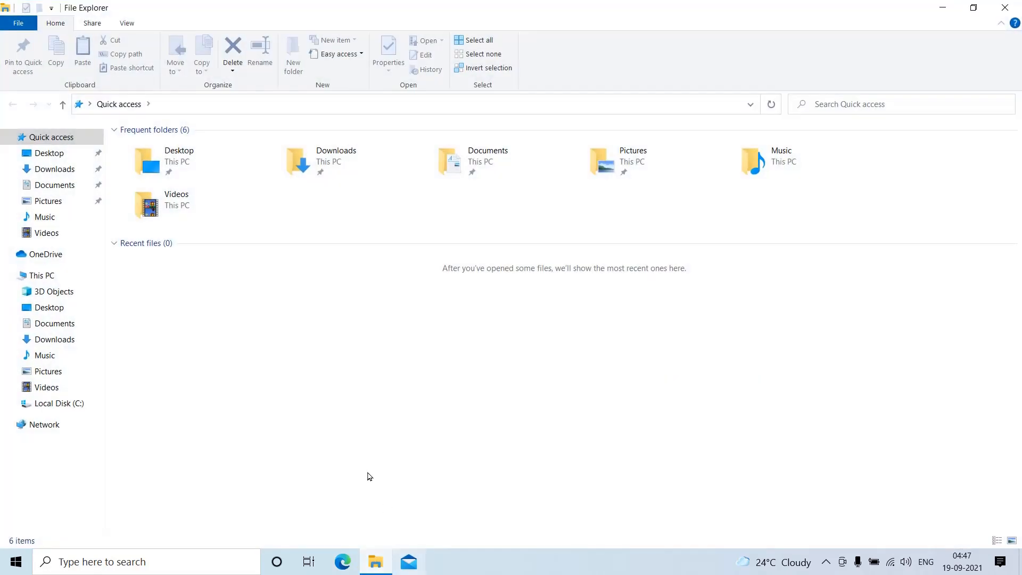
double_click(368, 156)
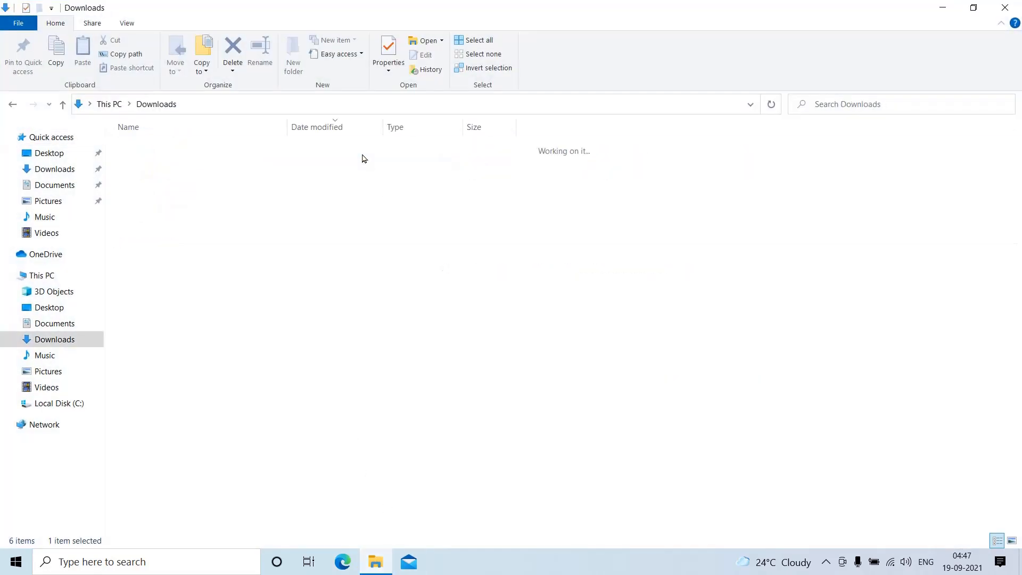
left_click(244, 166)
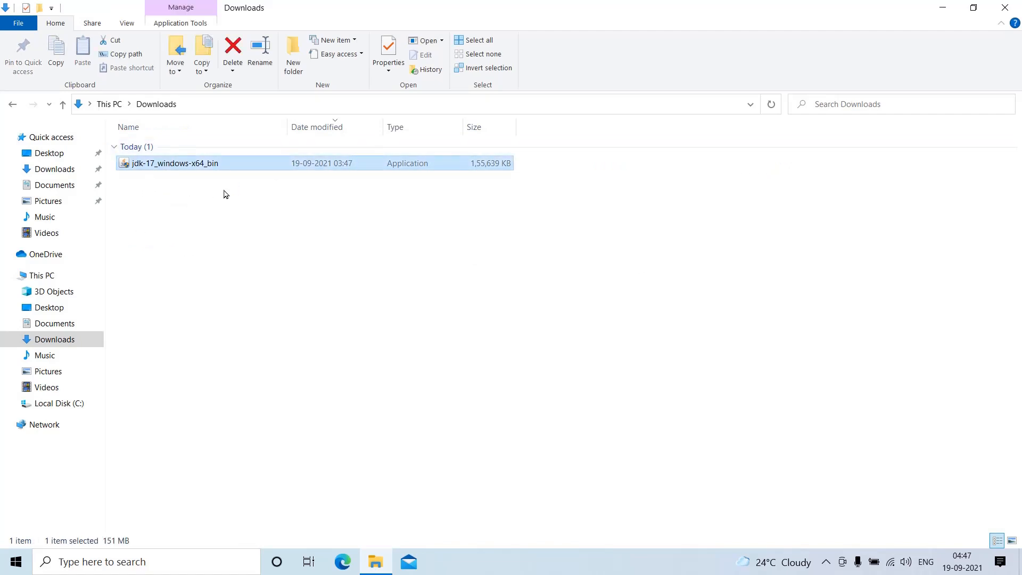
key("F2")
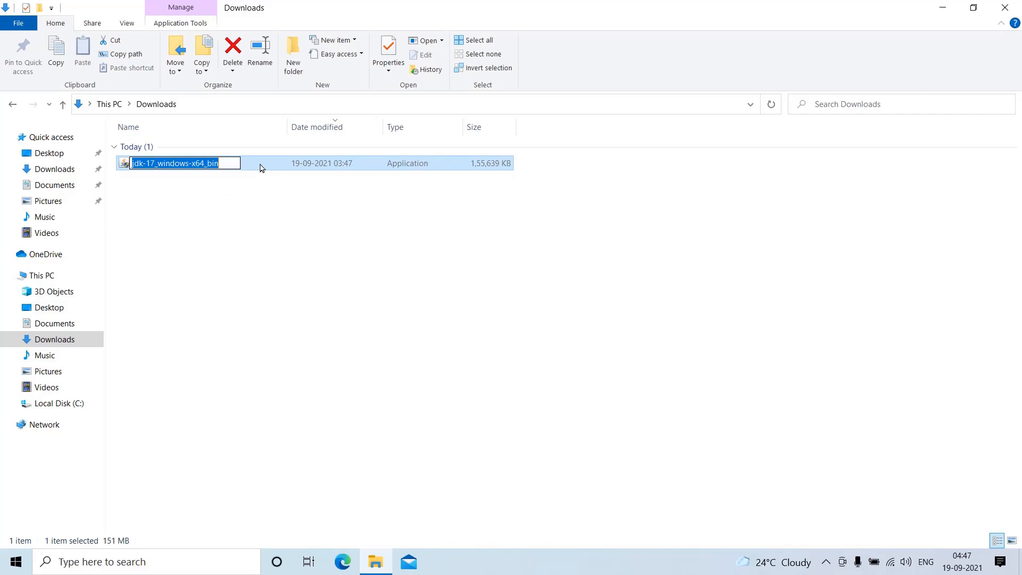
key("Escape")
right_click(261, 168)
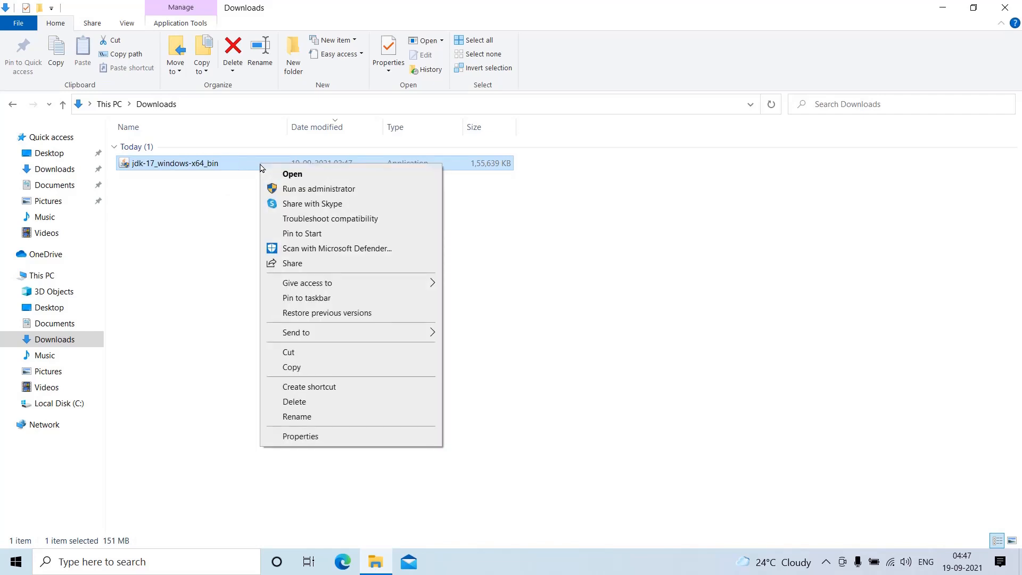
left_click(291, 176)
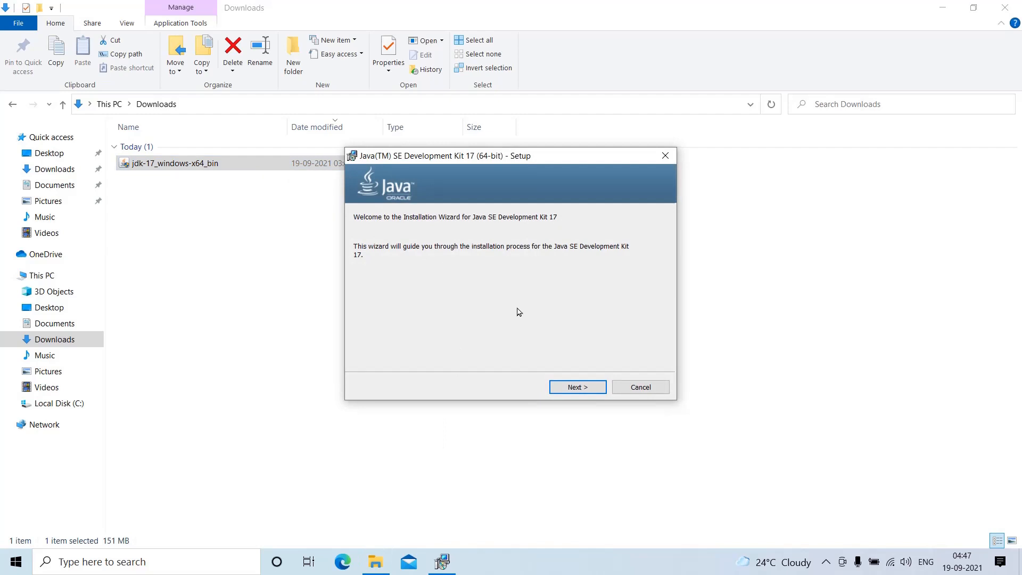
Install Java SE Development Kit 17 to the default folder C:\Program Files\Java\jdk-17\ and close the finished wizard.
left_click(586, 387)
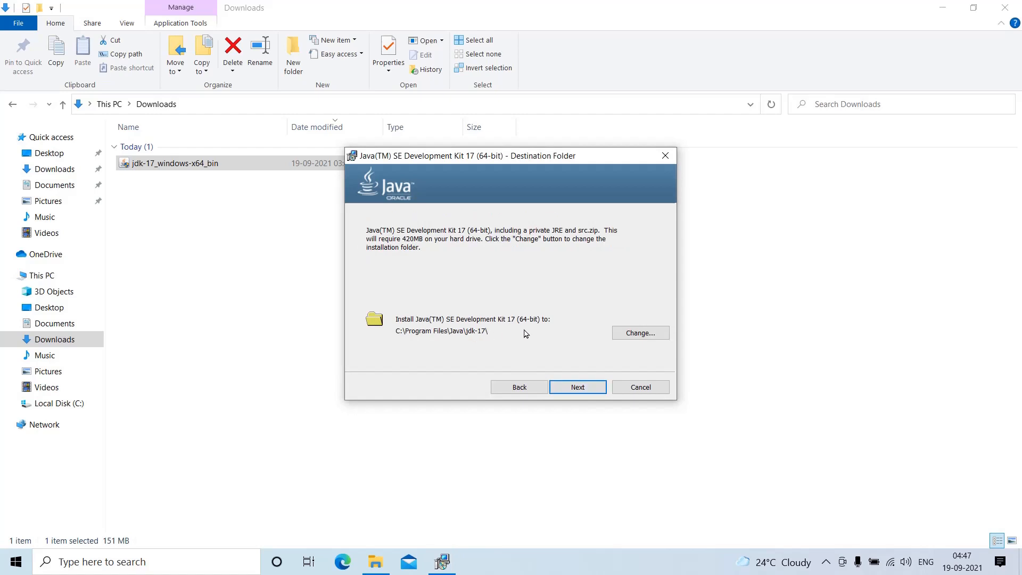
left_click(570, 391)
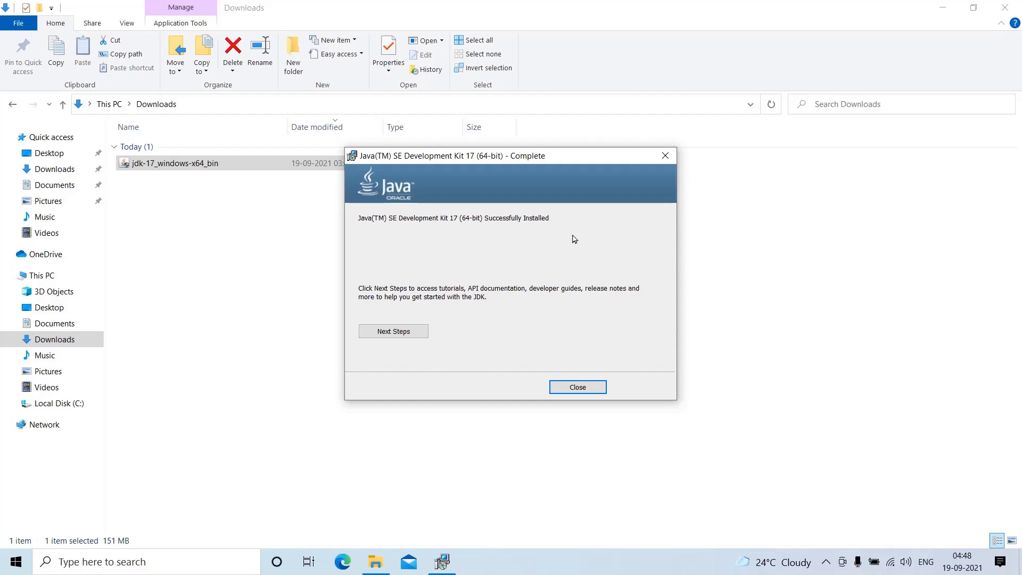
left_click(577, 387)
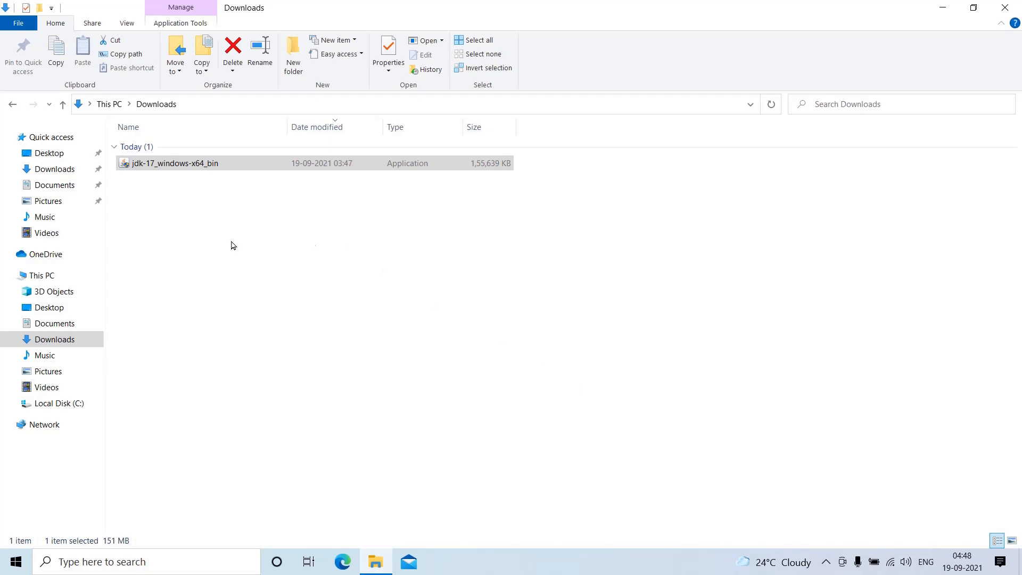
Browse to the JDK's bin folder at C:\Program Files\Java\jdk-17\bin.
left_click(42, 277)
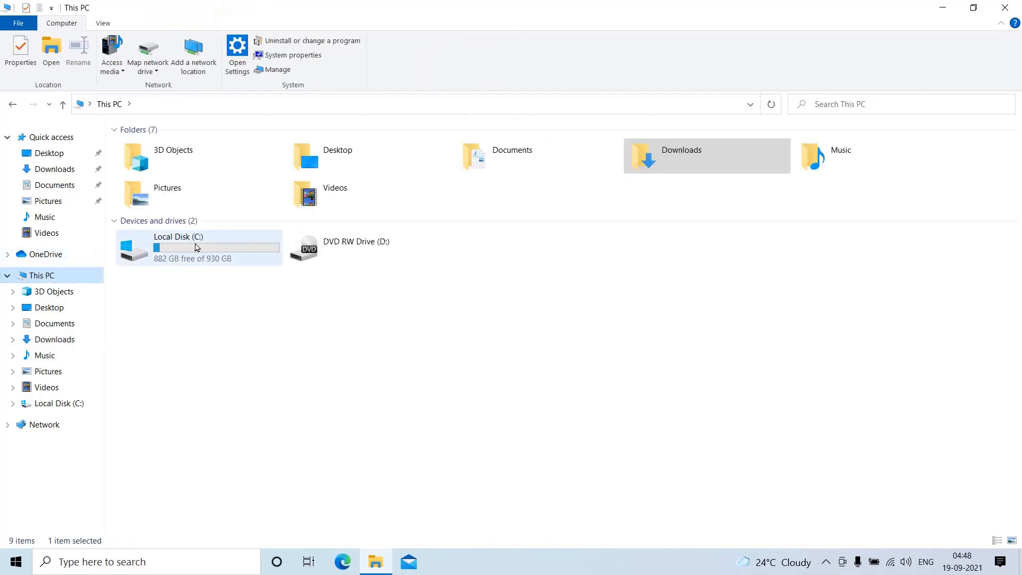
double_click(197, 246)
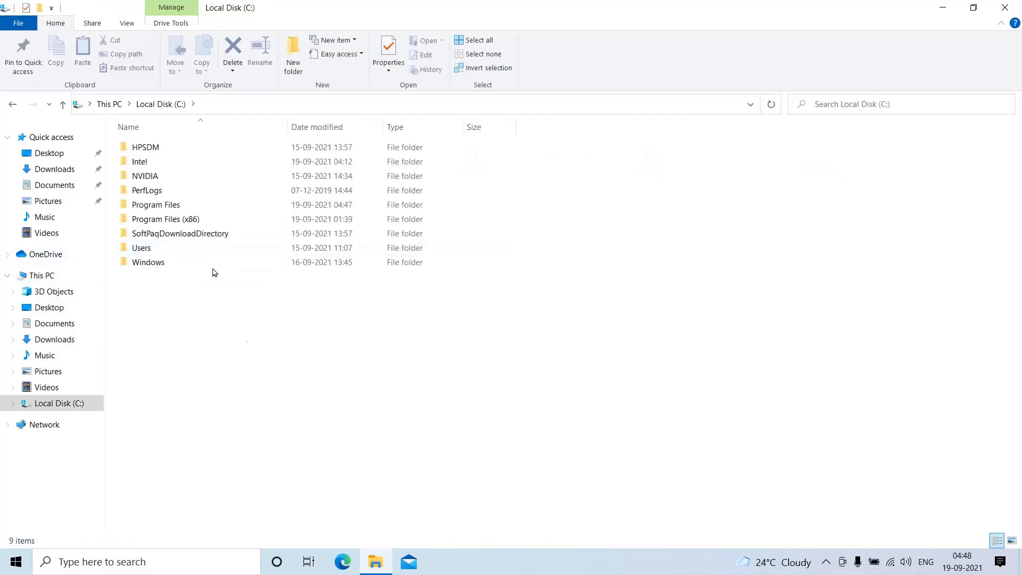
double_click(164, 207)
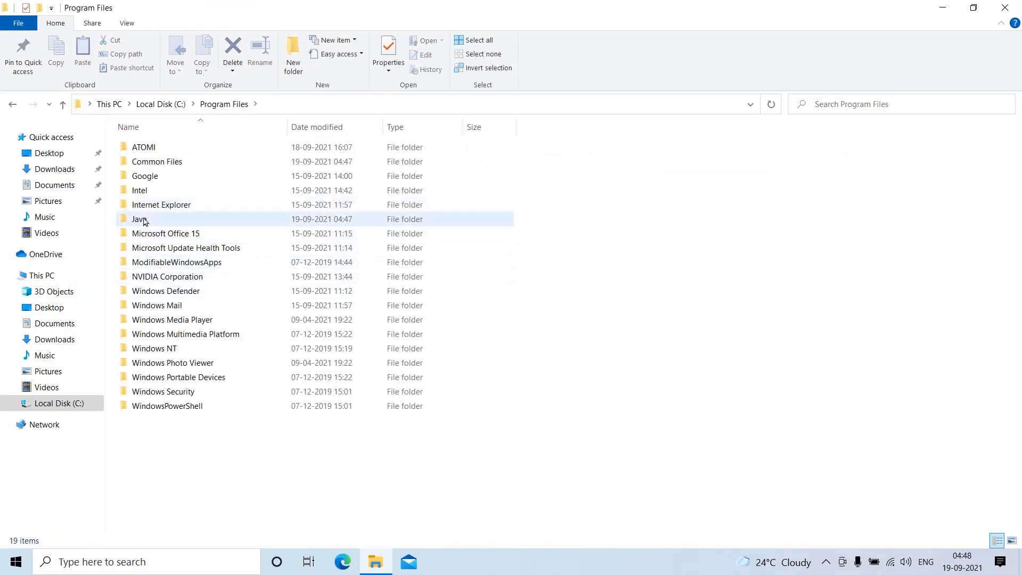
left_click(189, 223)
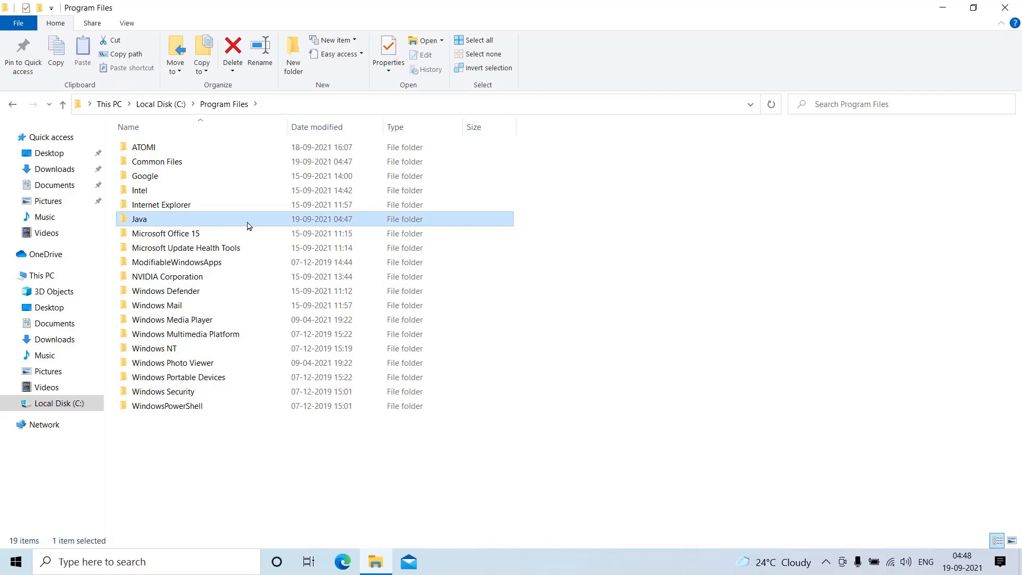
double_click(220, 223)
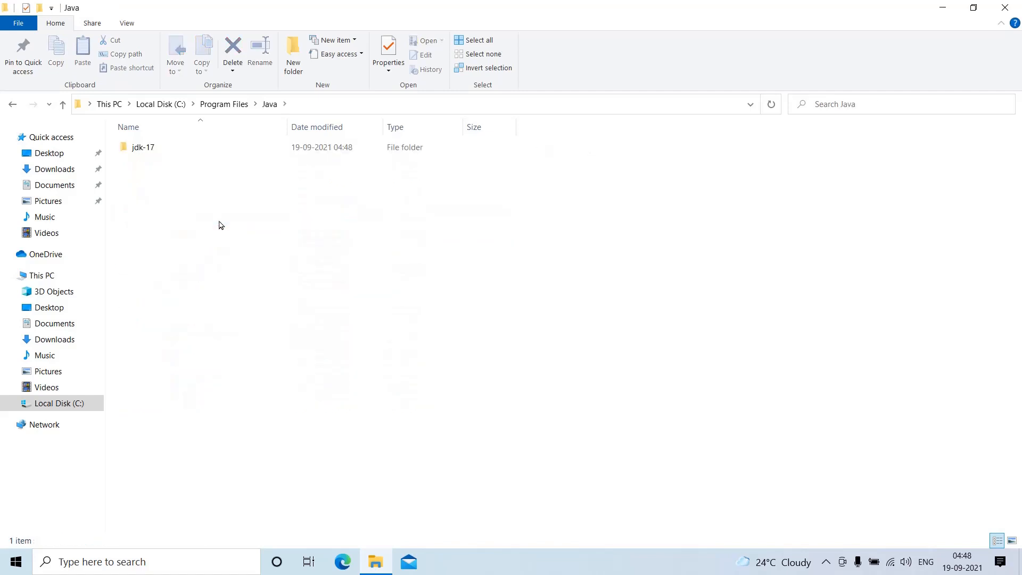
left_click(176, 149)
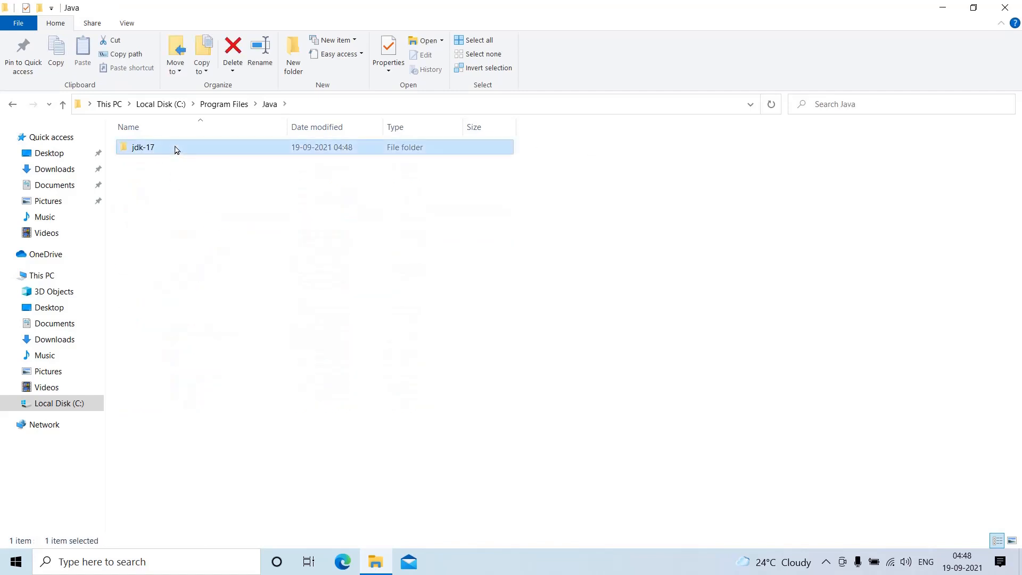
double_click(176, 149)
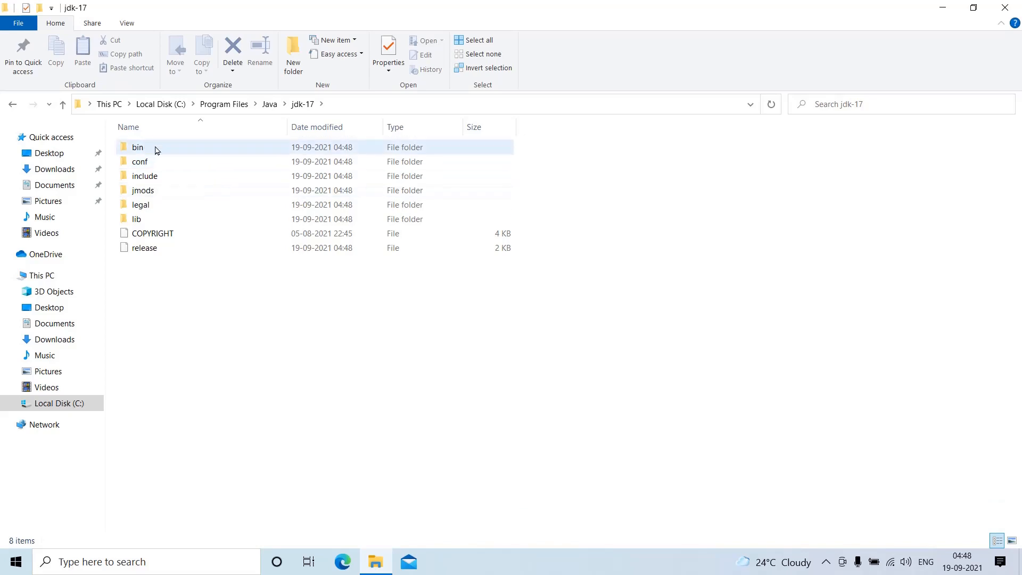
double_click(156, 150)
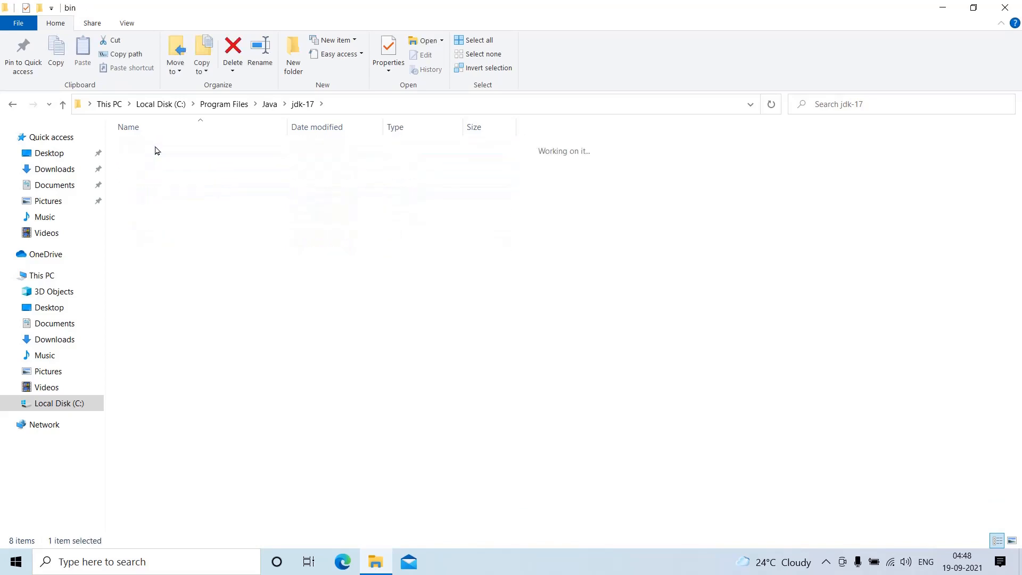
Copy the full path of the JDK's bin folder, C:\Program Files\Java\jdk-17\bin, and close File Explorer.
left_click(381, 103)
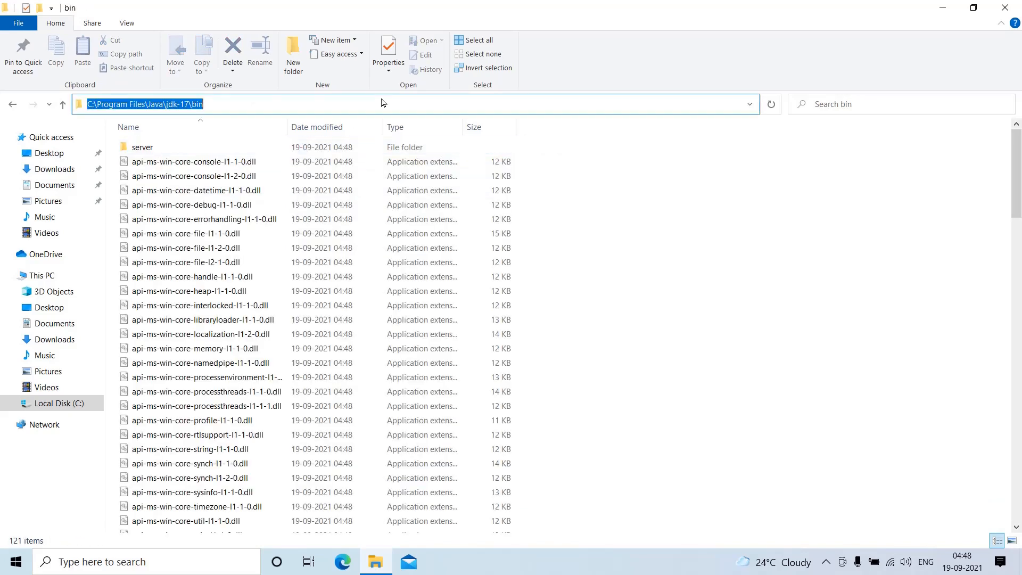
right_click(298, 106)
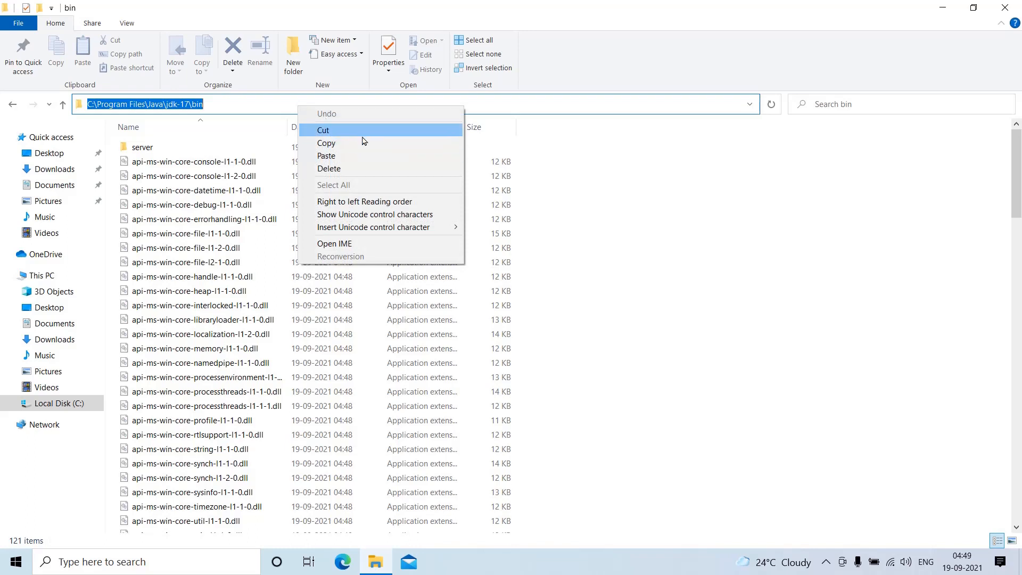
left_click(484, 101)
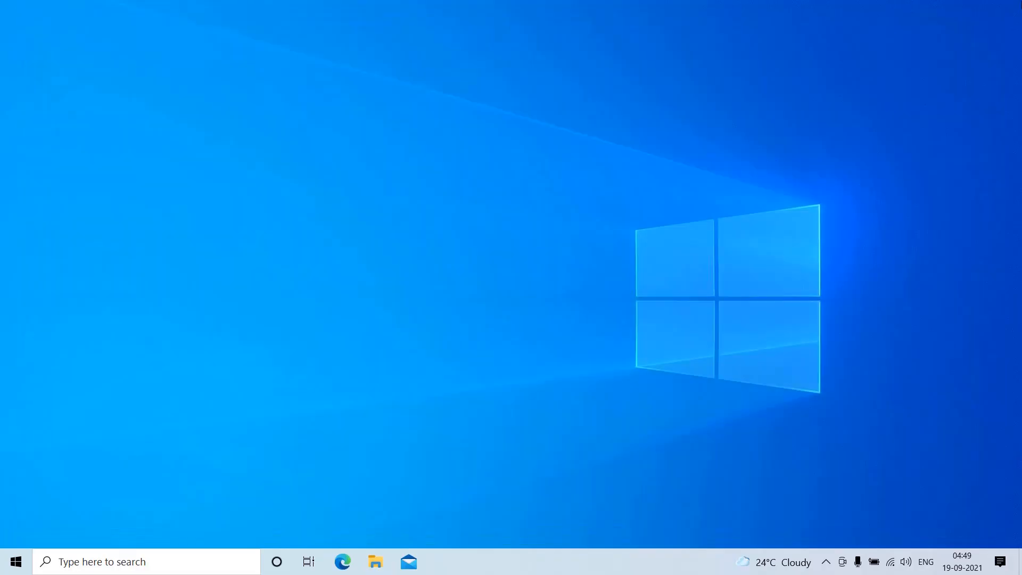
Search Windows for "system en", open the system environment variables settings and bring up the Environment Variables dialog.
key("super")
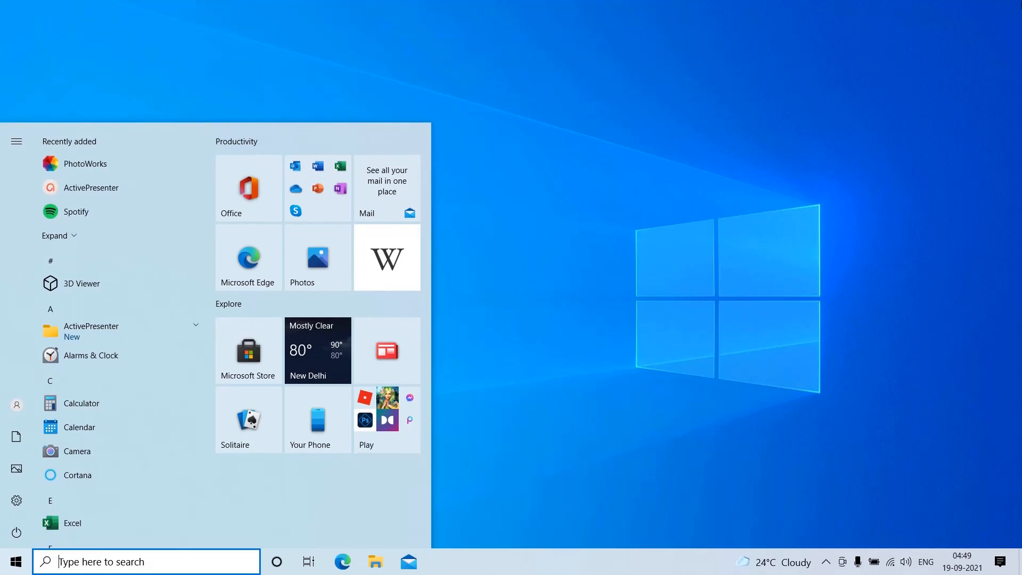
type("syst")
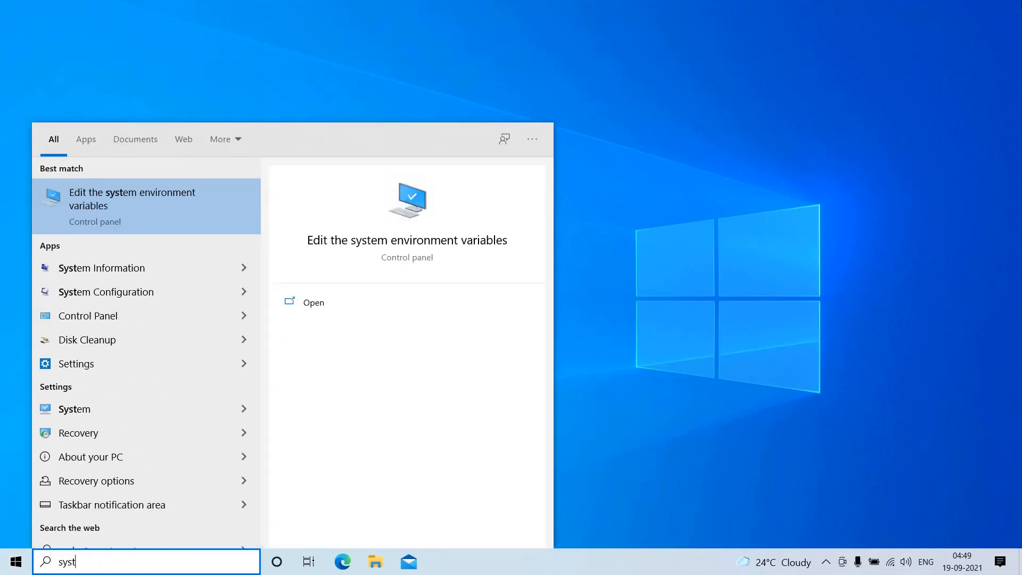
type("em e")
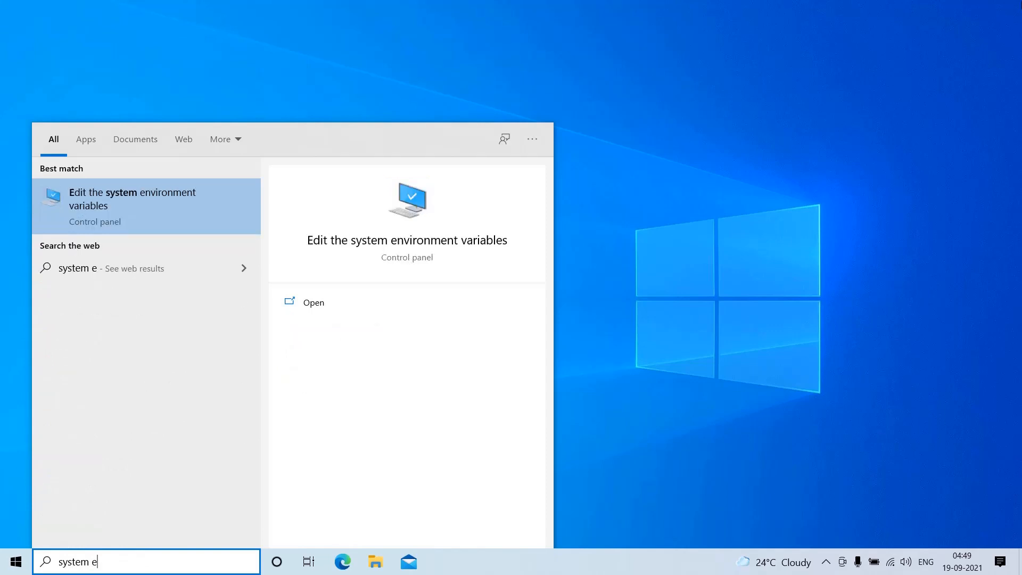
type("n")
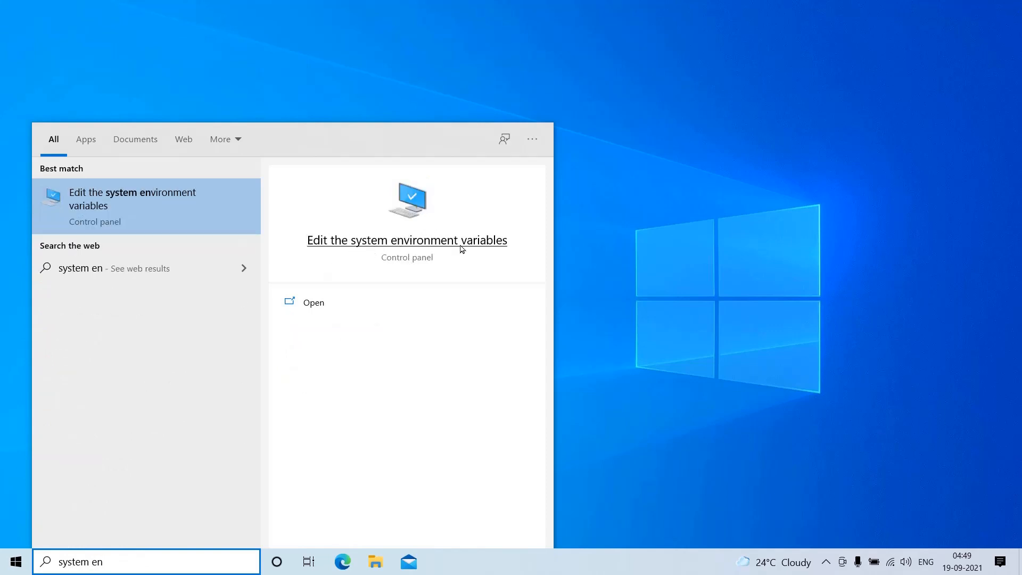
left_click(318, 302)
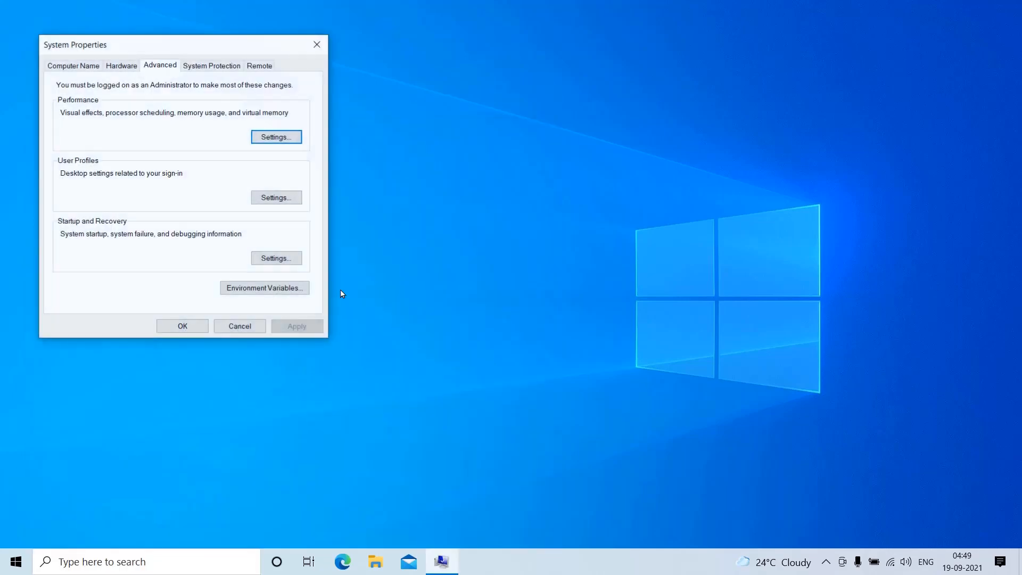
left_click(278, 290)
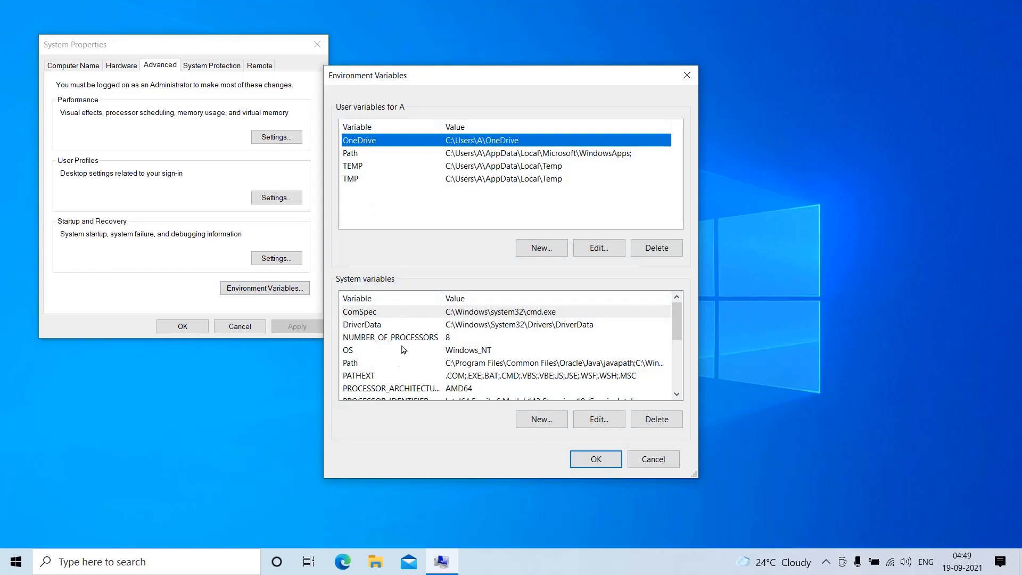
Add C:\Program Files\Java\jdk-17\bin as a new entry in the system Path variable and save the changes through System Properties.
left_click(374, 155)
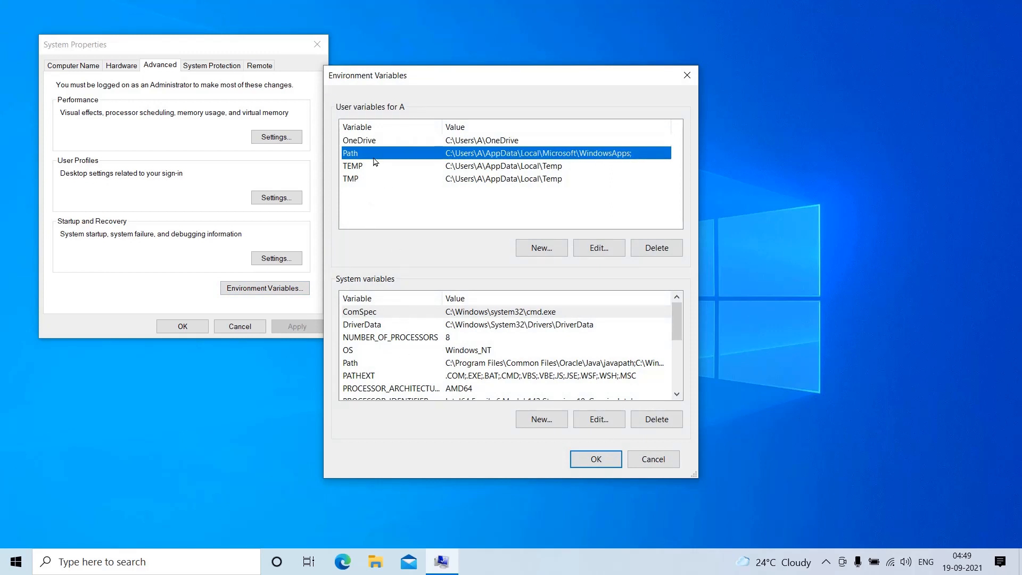
left_click(378, 365)
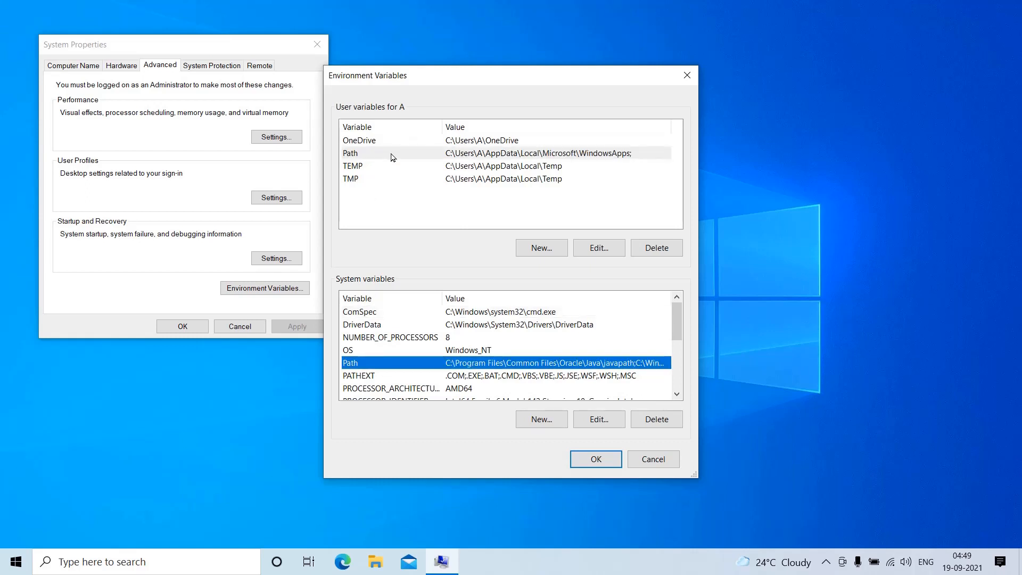
left_click(393, 157)
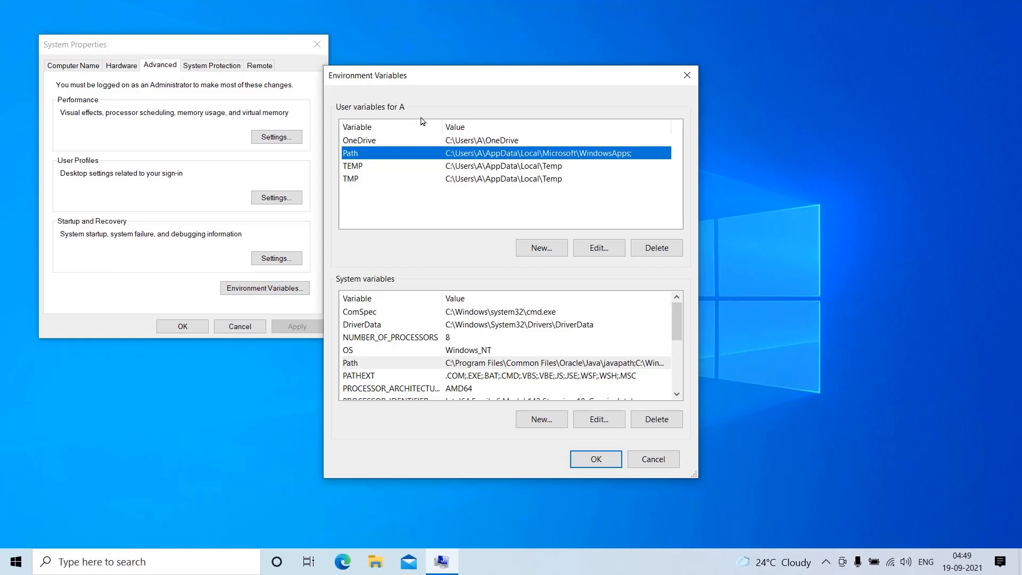
left_click(387, 366)
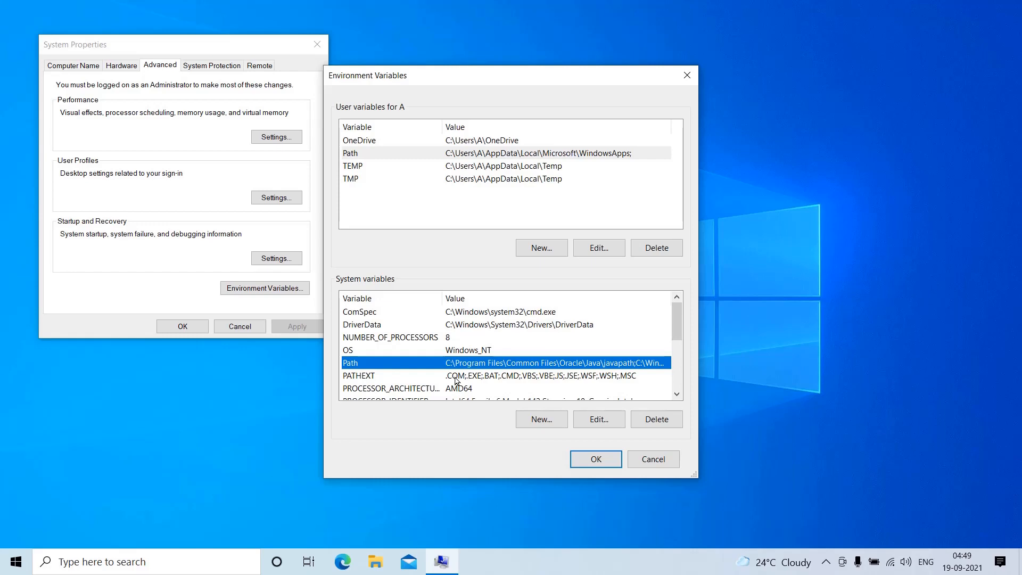
double_click(502, 362)
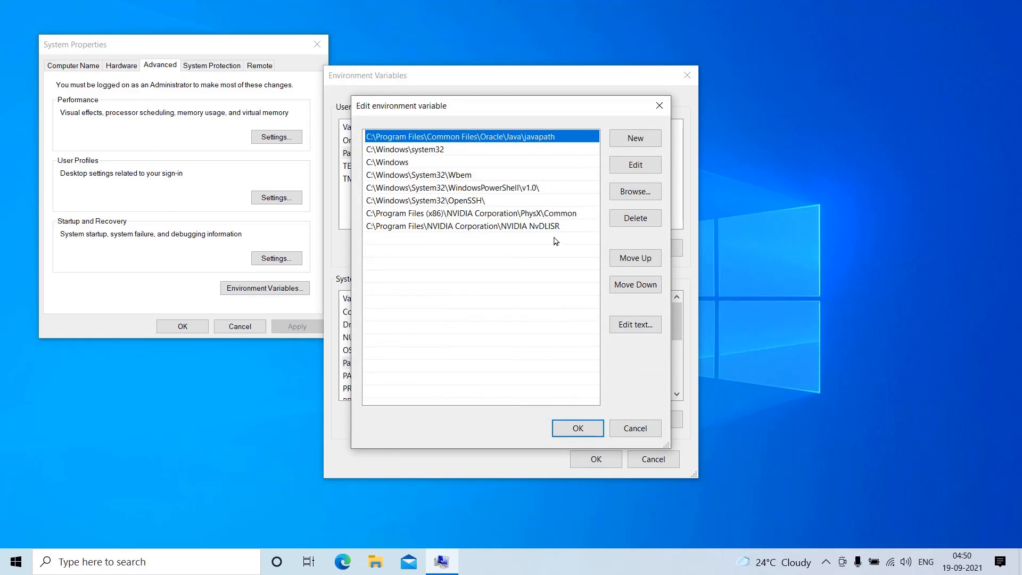
left_click(540, 252)
left_click(642, 138)
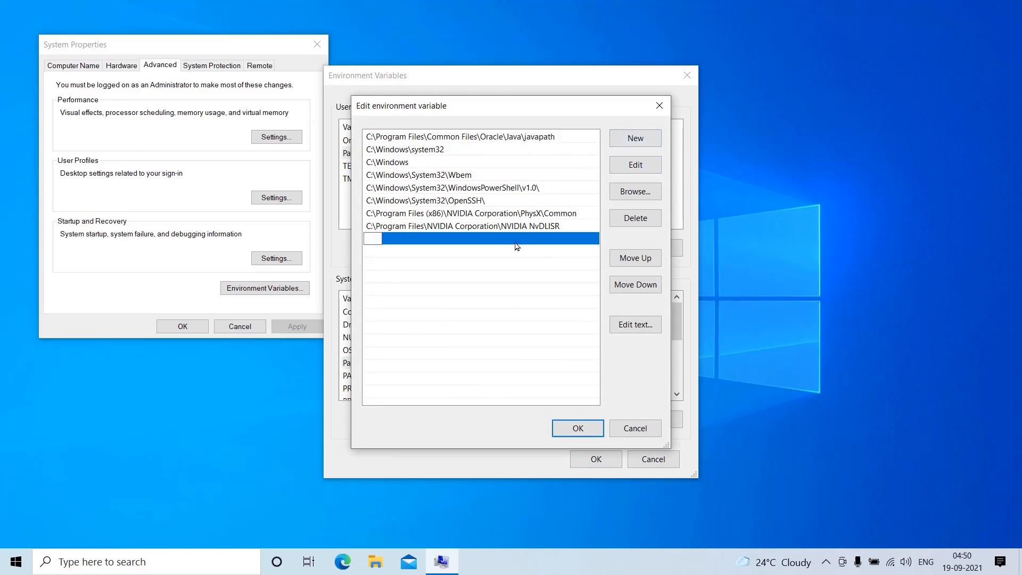
type("C:\\Program Files\\Java\\jdk-17\\bin")
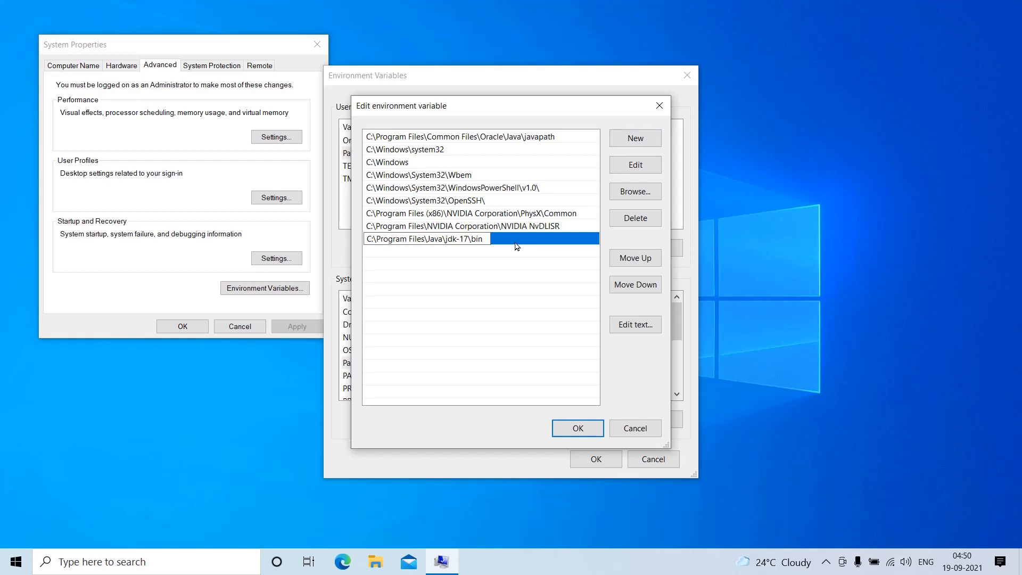
left_click(577, 428)
left_click(595, 458)
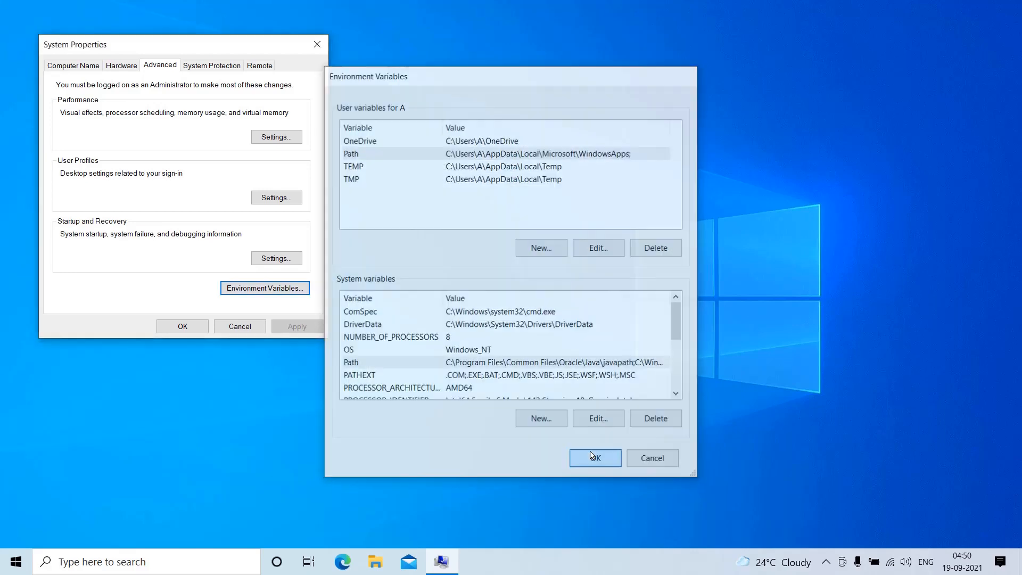
left_click(191, 326)
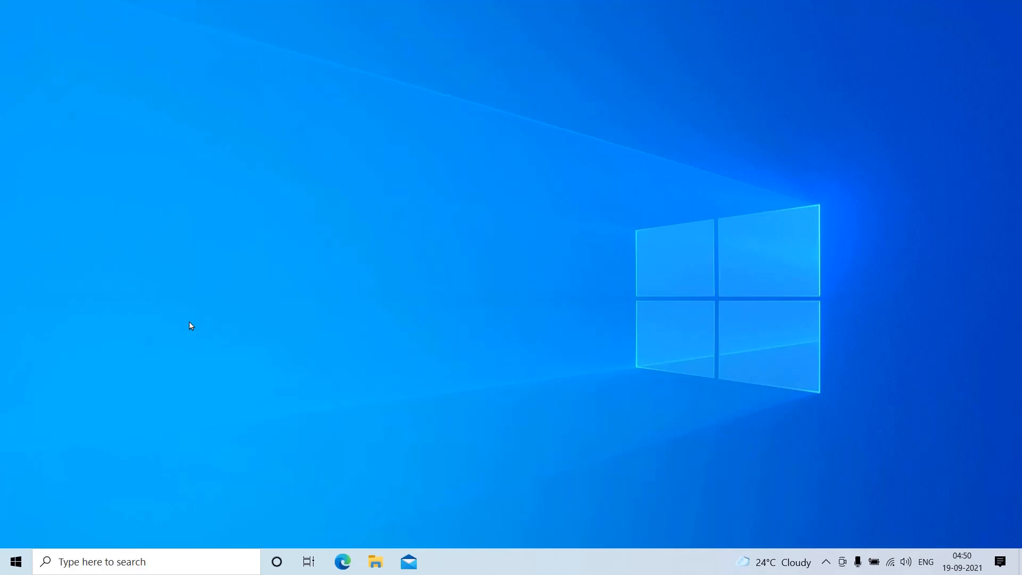
Open Command Prompt and check the installed Java version with java -version.
key("super")
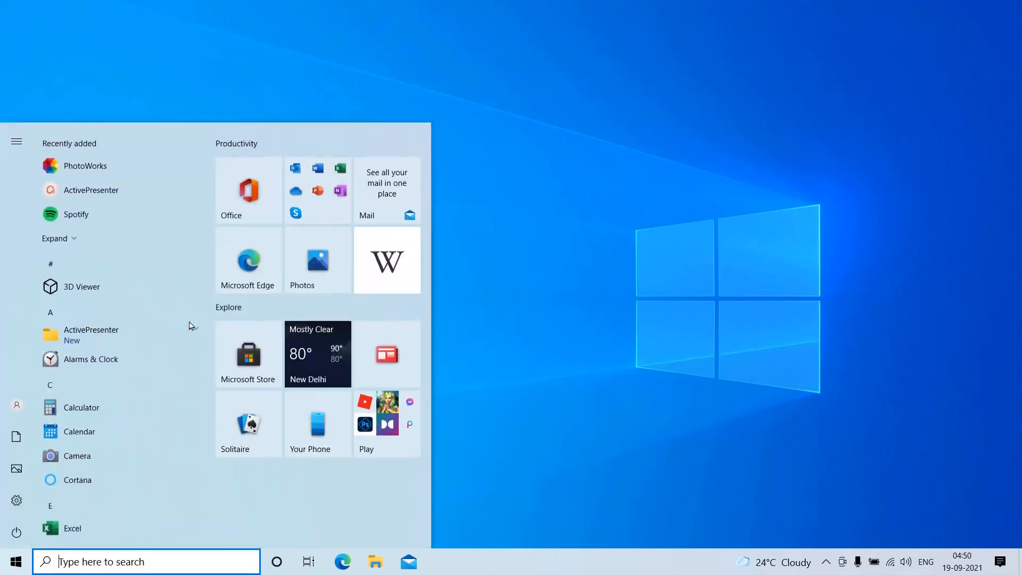
type("cmd")
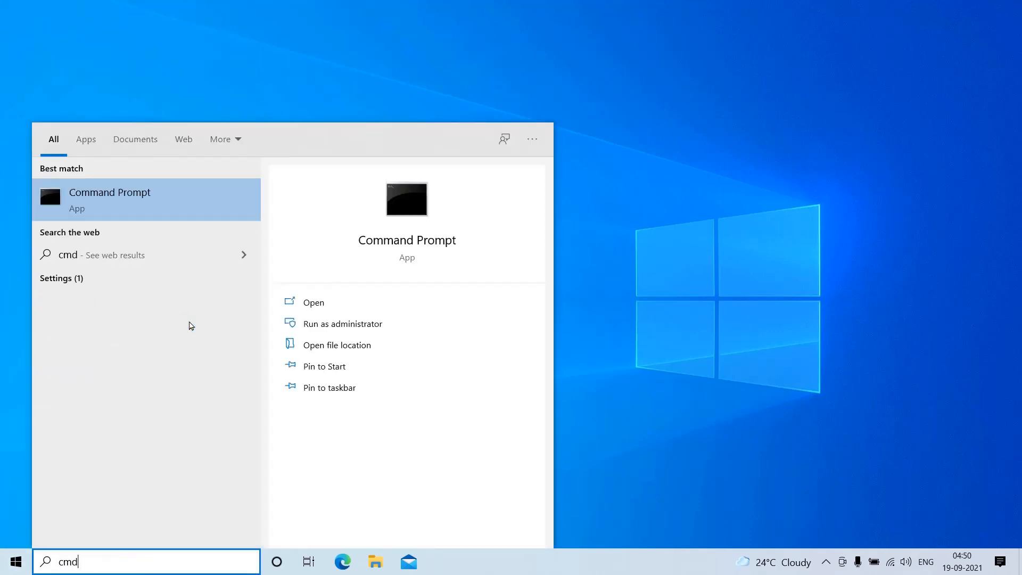
key("Return")
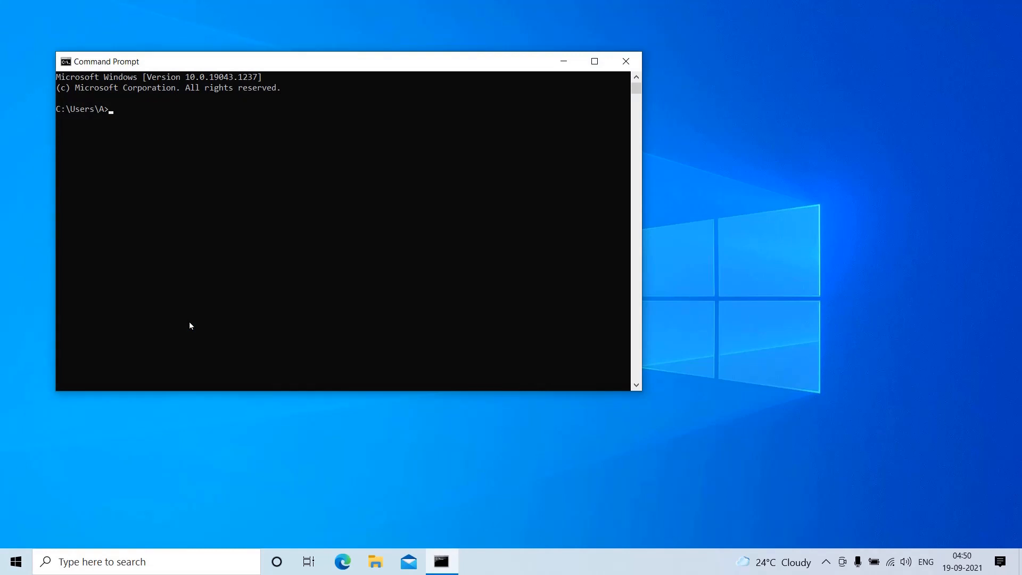
type("java -version")
key("Return")
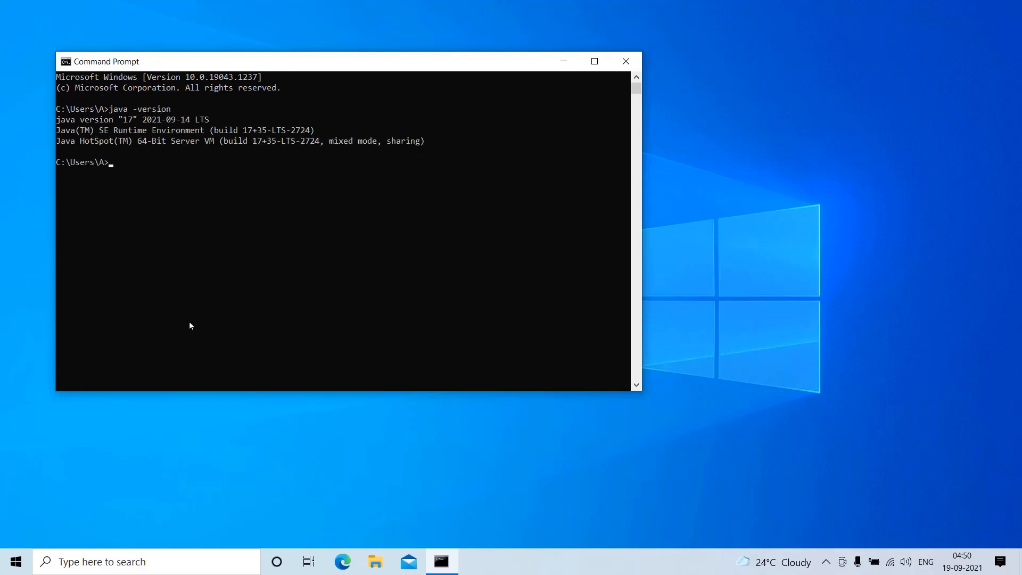